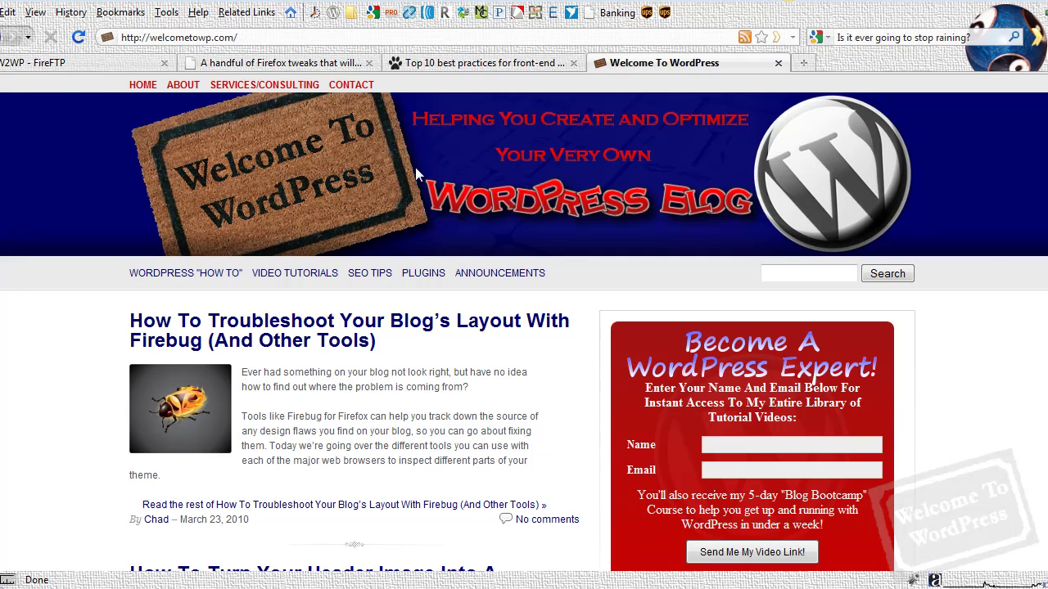
- Switch to the blank Notepad document and enter "User-agent:*" as its first line
key(alt+Tab)
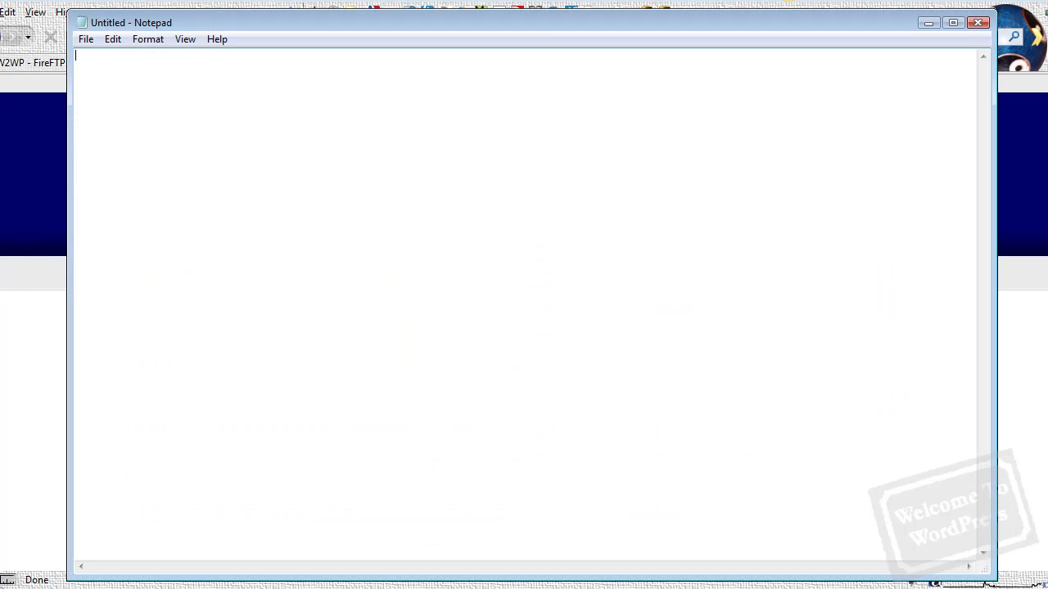
drag(540, 24, 534, 16)
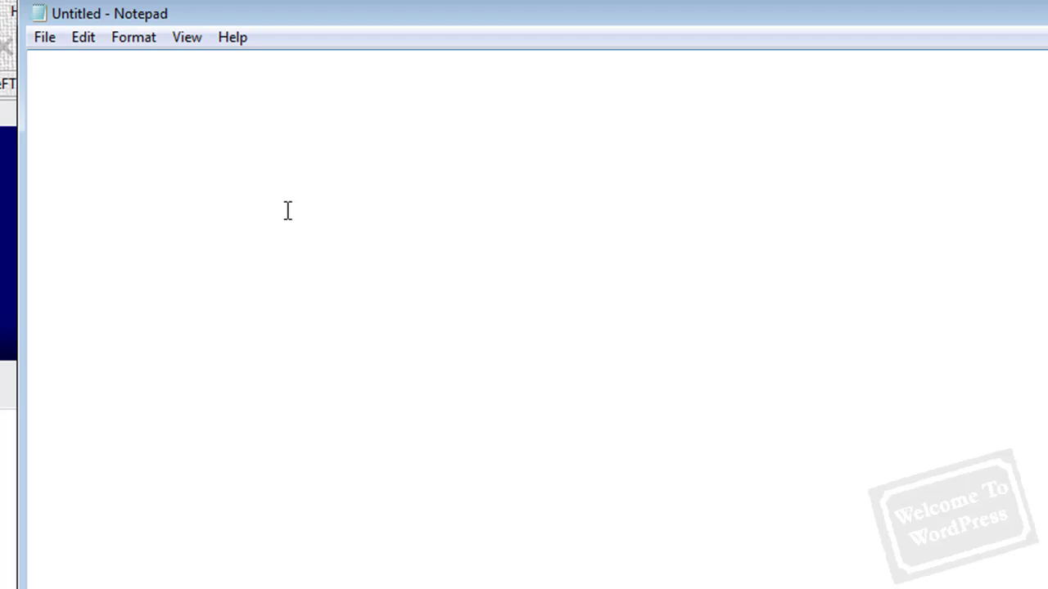
text(User-agernt:)
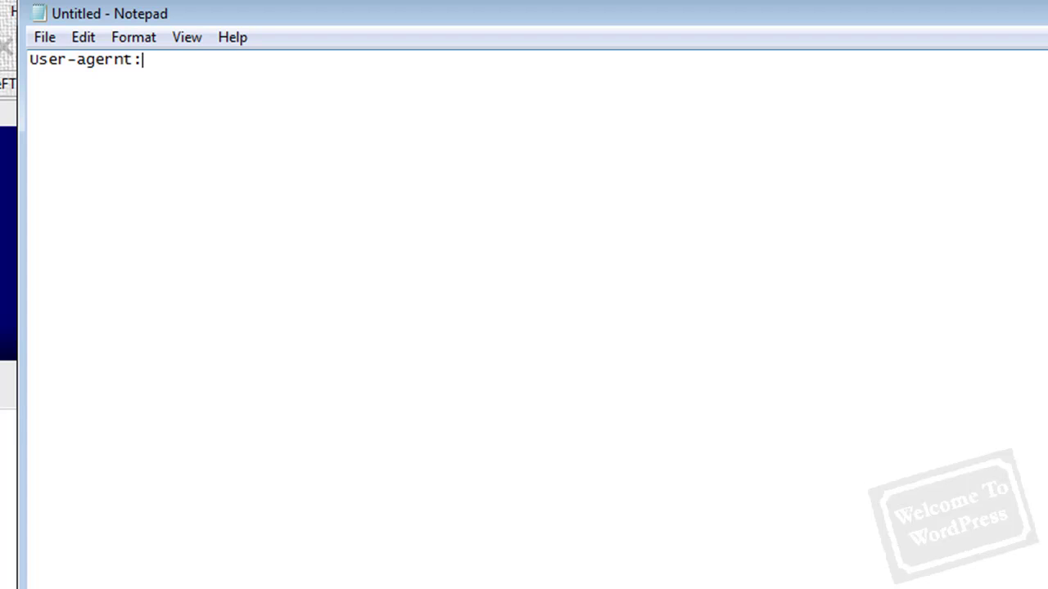
key(BackSpace)
key(BackSpace)
key(BackSpace)
key(BackSpace)
text(nt)
text(:)
key(BackSpace)
text(:*)
key(Return)
text(Allow:)
key(Return)
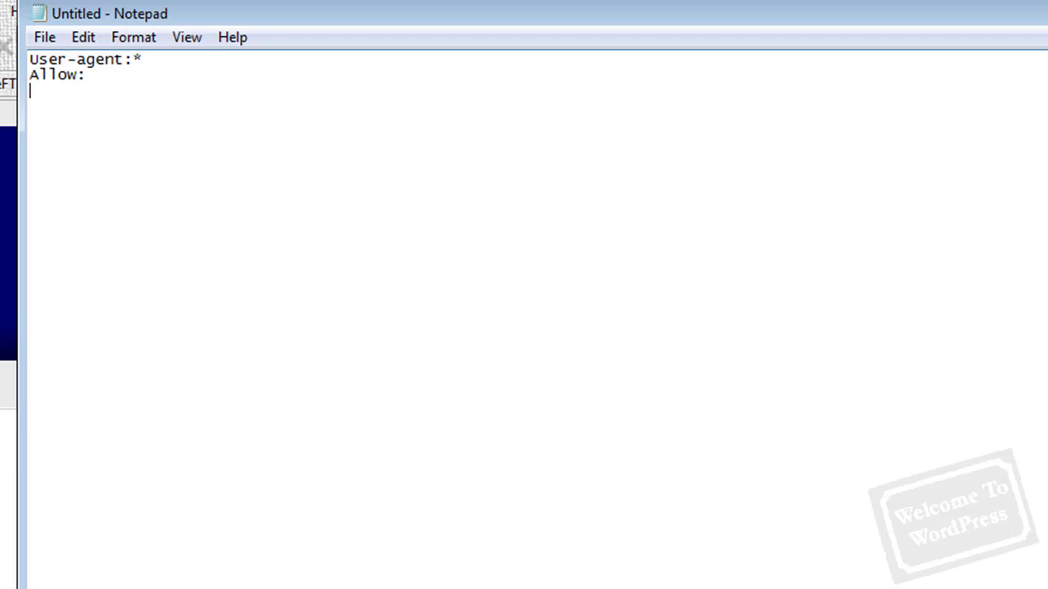
text(Disallow:)
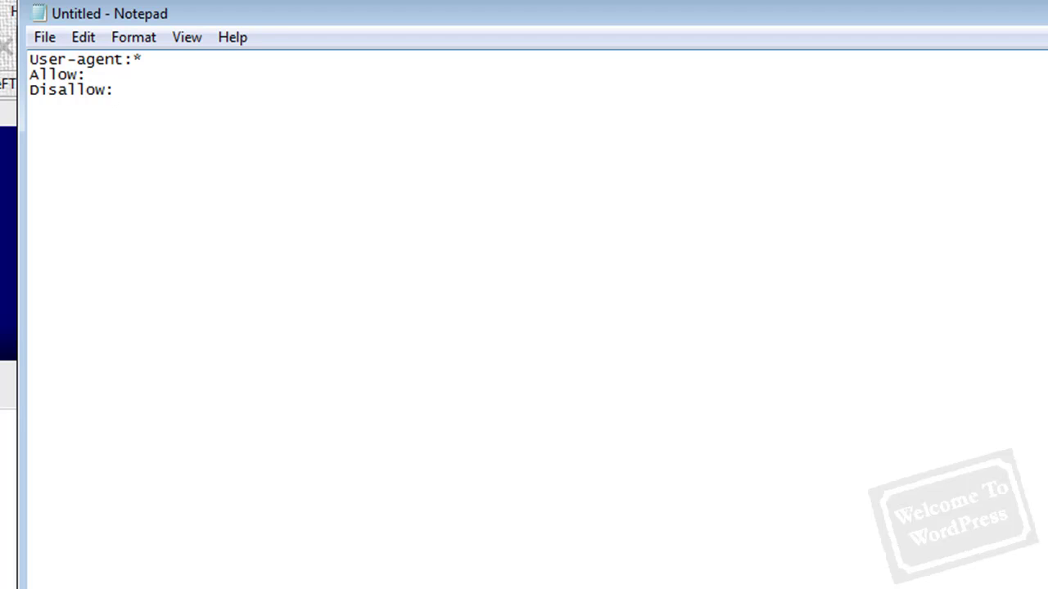
key(BackSpace)
key(BackSpace)
key(BackSpace)
key(BackSpace)
key(BackSpace)
key(BackSpace)
key(BackSpace)
key(BackSpace)
key(BackSpace)
key(BackSpace)
key(BackSpace)
key(BackSpace)
key(BackSpace)
key(BackSpace)
key(BackSpace)
key(BackSpace)
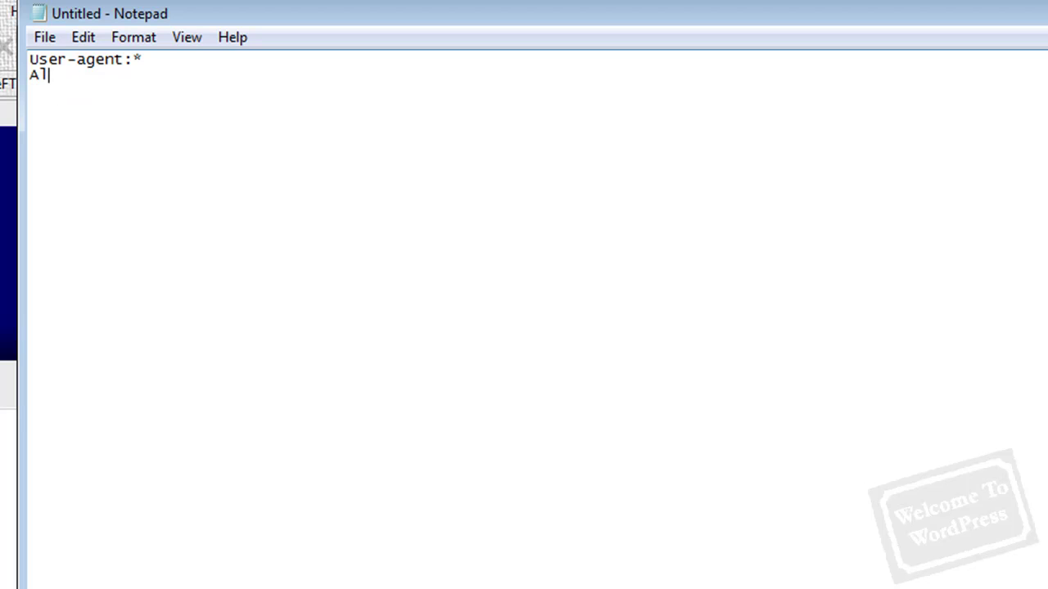
- Add the rule "Disallow: /wp-" on the line below the User-agent line
text(Disallow:)
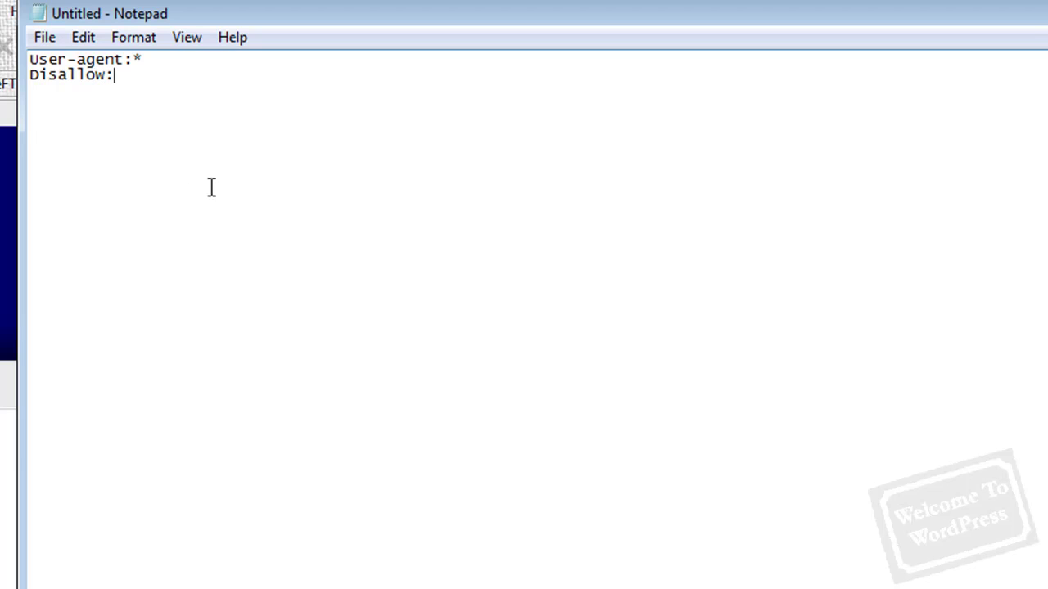
drag(143, 90, 32, 84)
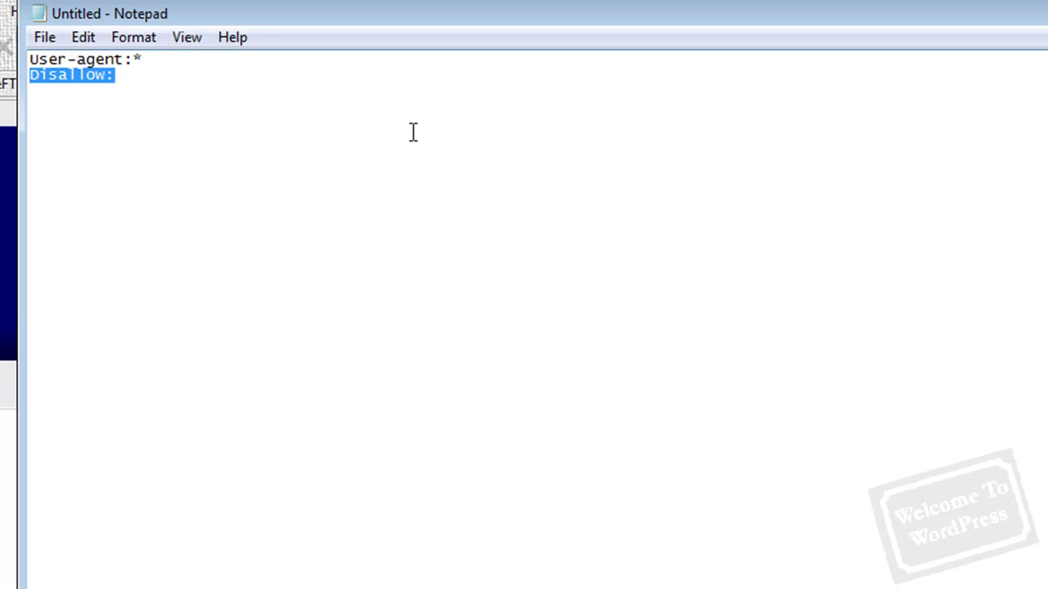
click(266, 86)
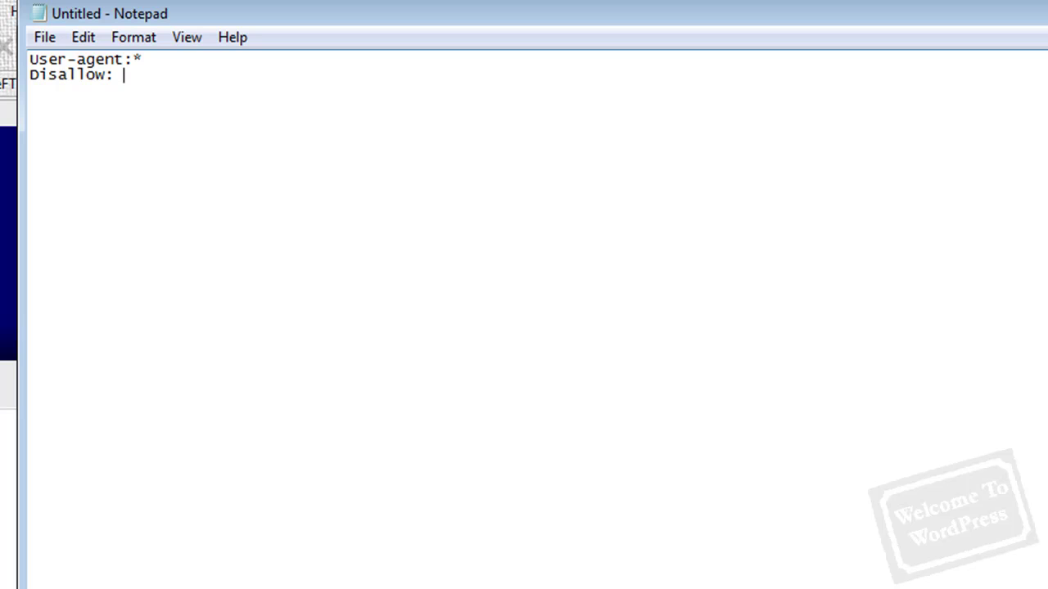
text(/wp-)
key(Return)
- Add the rule "Disallow: /category/" on the line below the /wp- rule
text(Disallow: /ca)
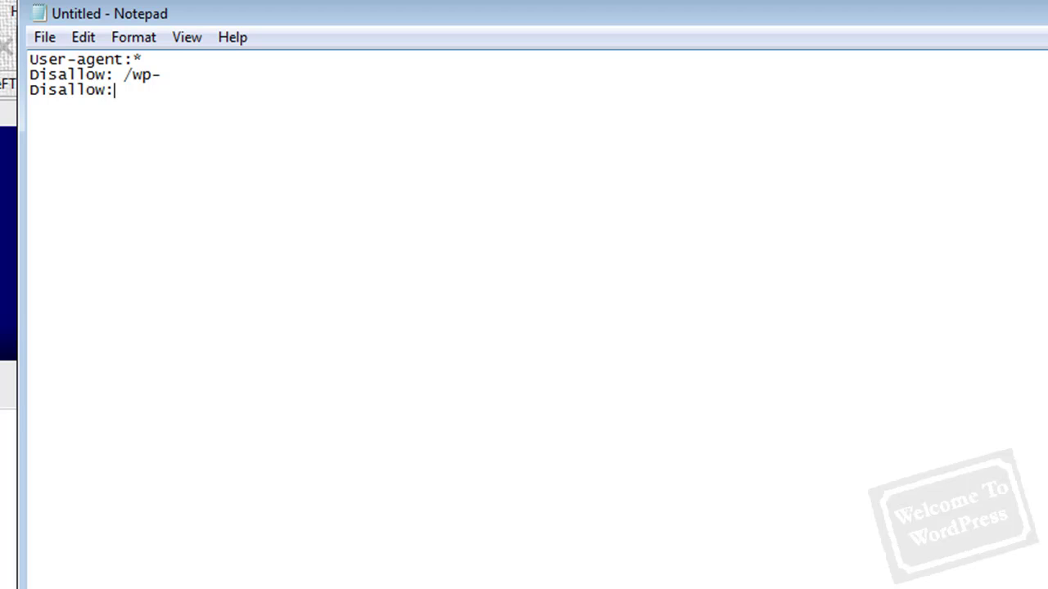
text(tor)
key(BackSpace)
key(BackSpace)
text(egory)
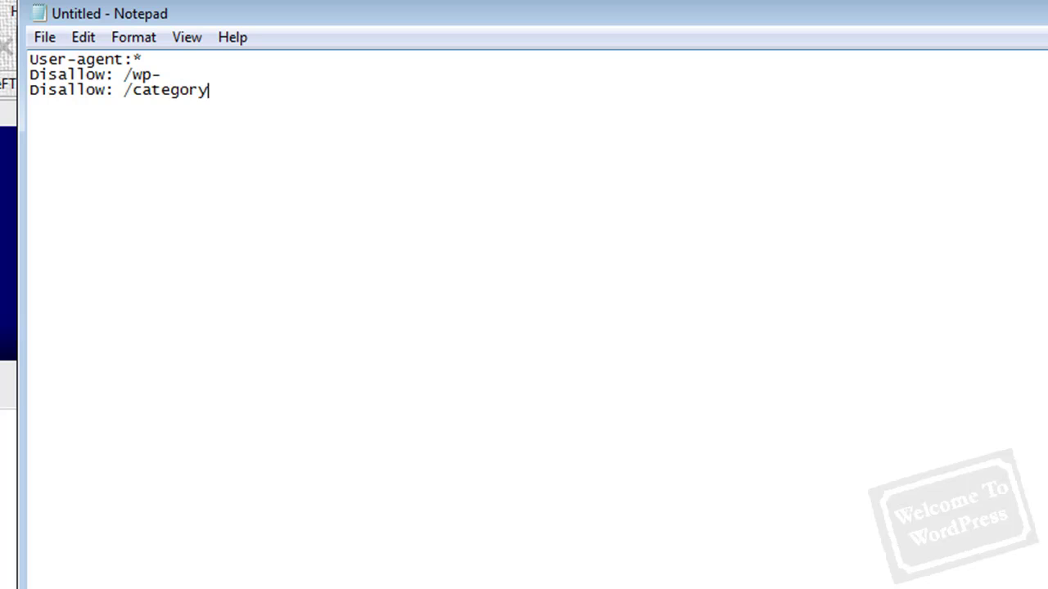
text(/)
key(Return)
- Add the rule "Disallow: /tags/" on the line below the /category/ rule
text(Disallow)
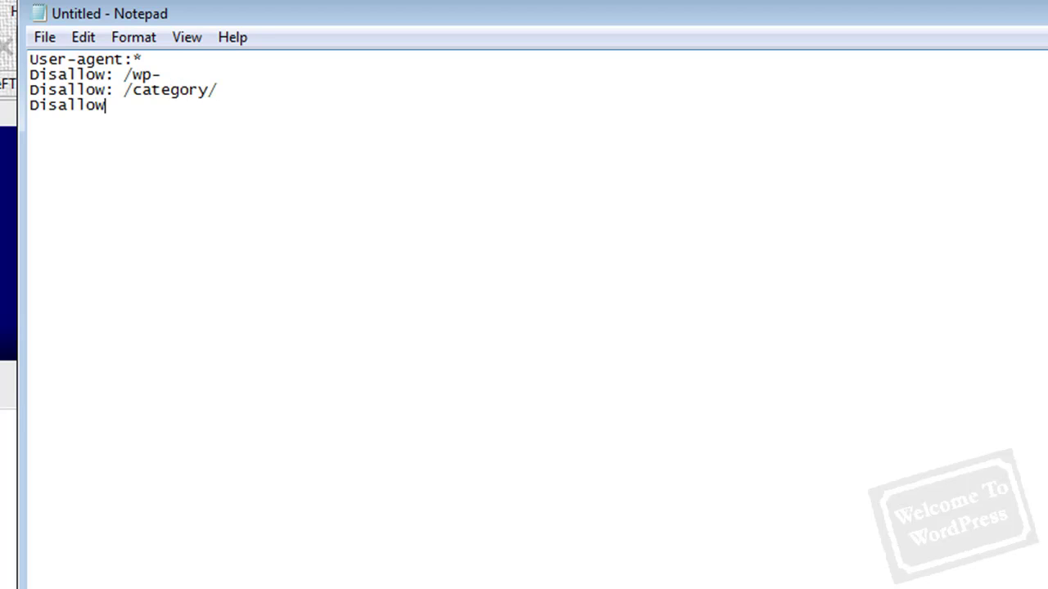
text(: /to)
key(BackSpace)
text(ags/)
key(Return)
- Add the rules "Disallow: /private/videos" and "Disallow: /comments/" on separate lines below the /tags/ rule
text(Dia)
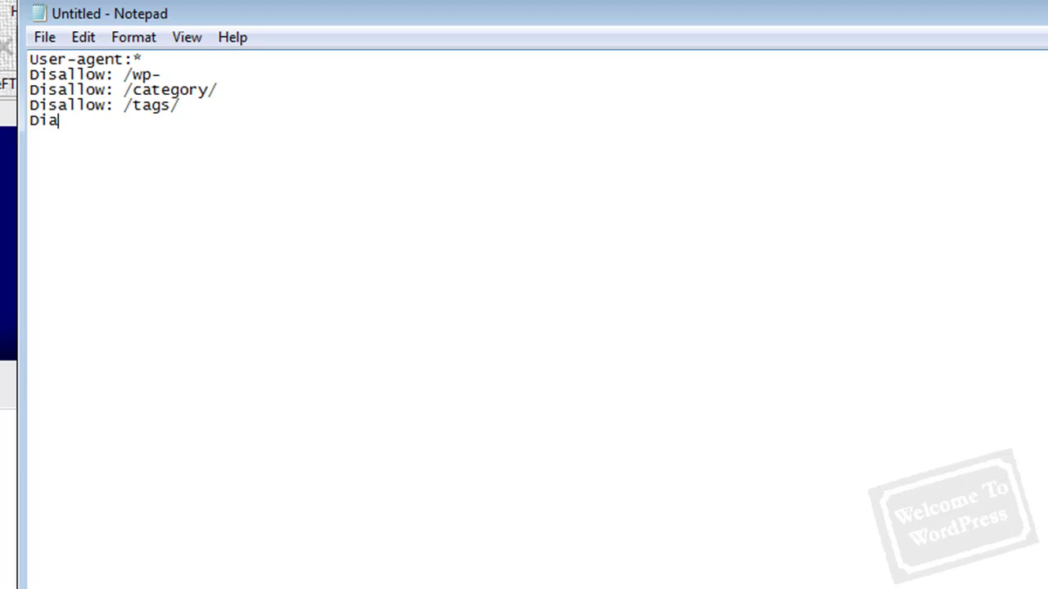
key(BackSpace)
text(sallow: /private)
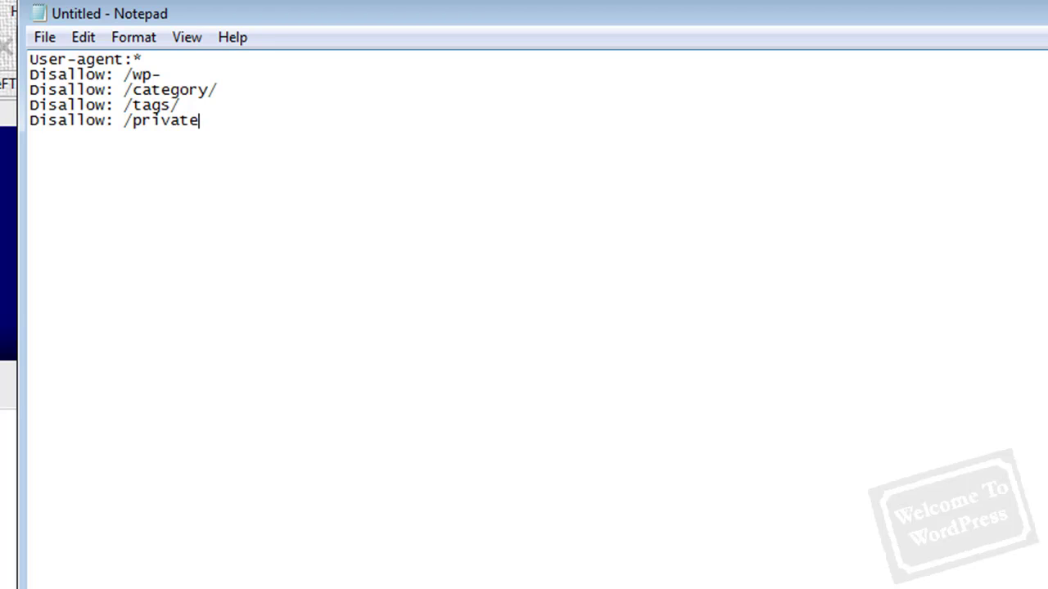
text(/videos)
key(Return)
text(Disall)
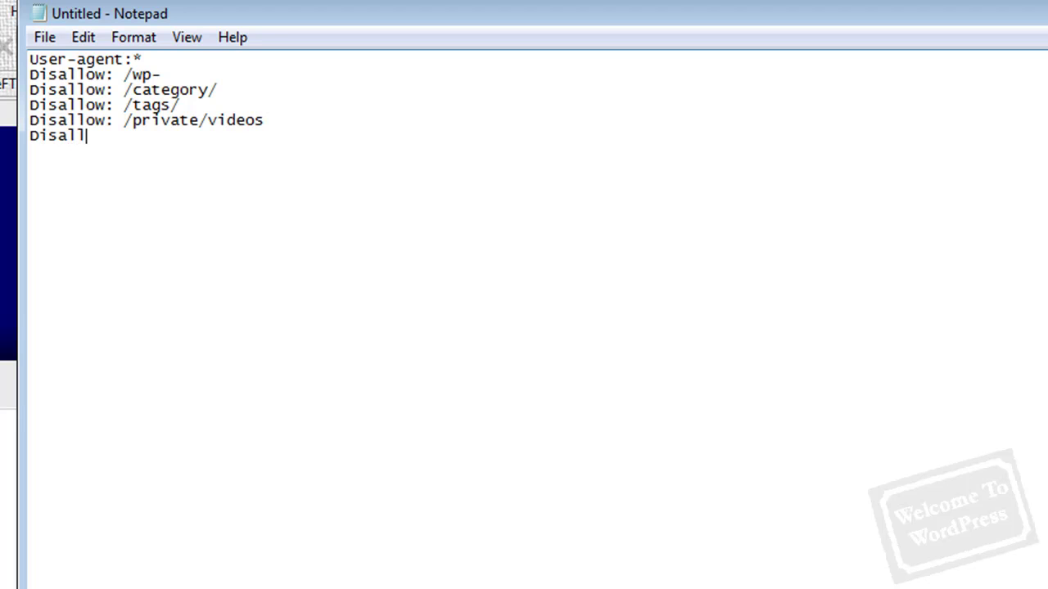
text(ow: /comments/)
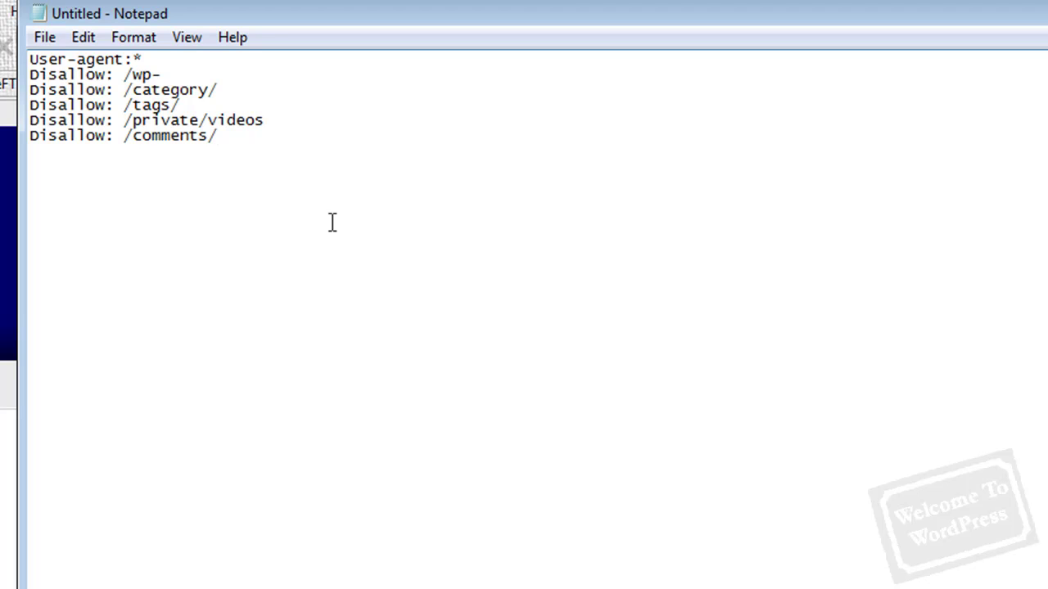
key(Return)
key(Return)
text(Sitemap: http)
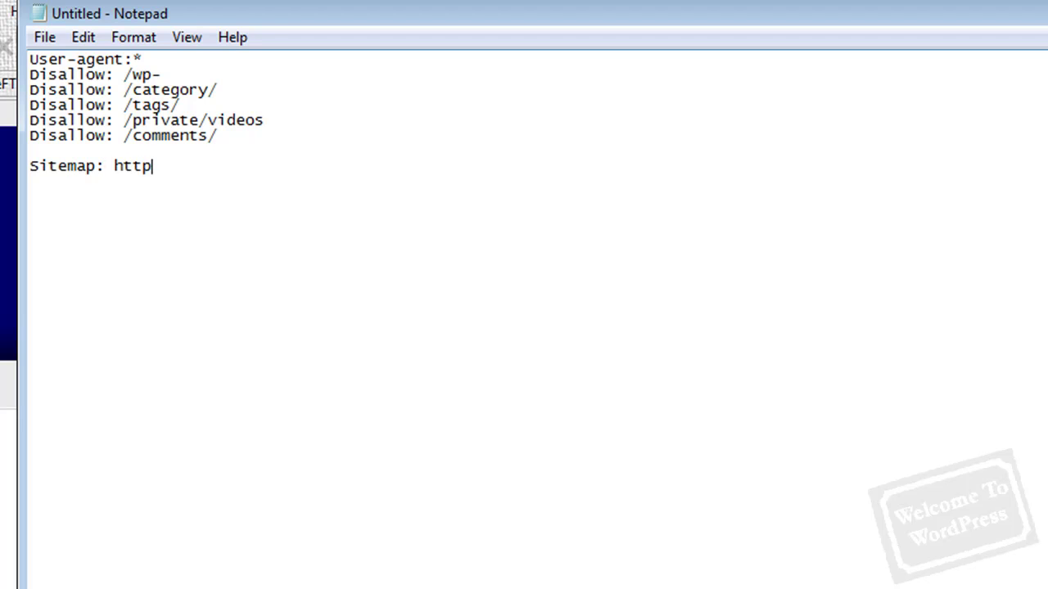
text(://www.yoursite.co)
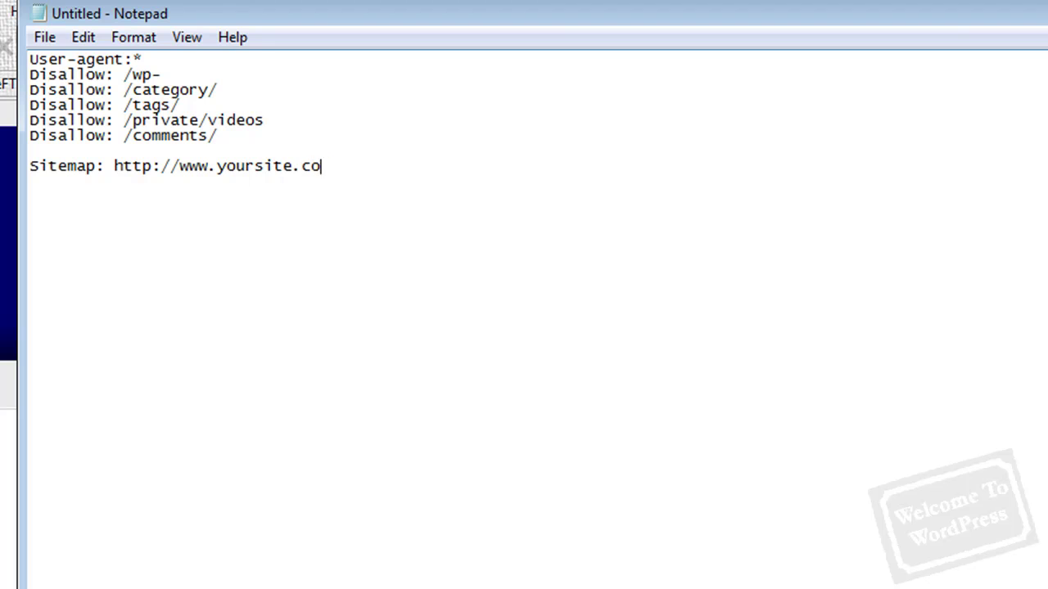
text(m/sitemap.xm)
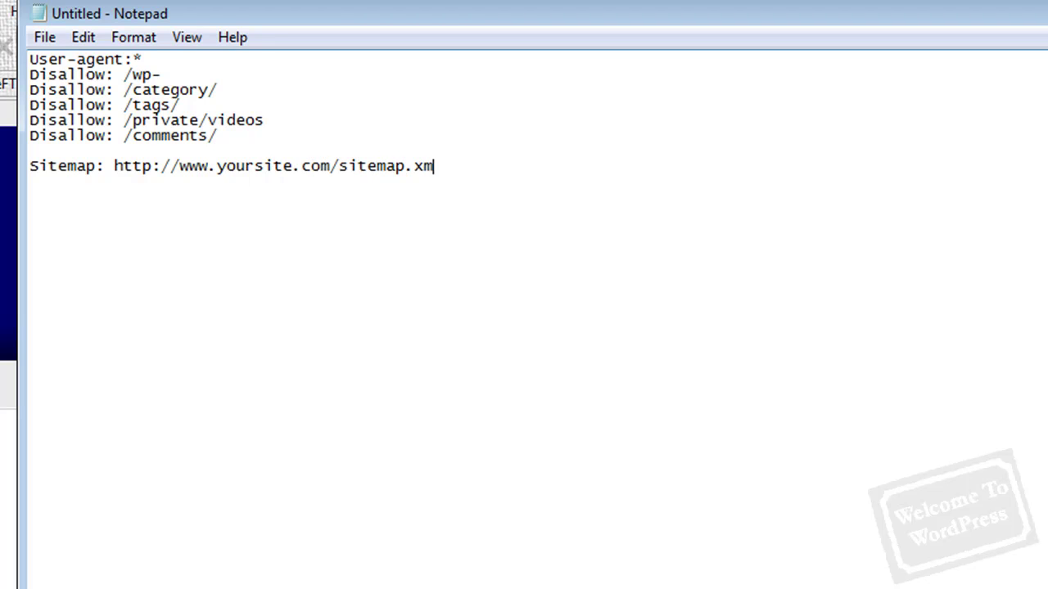
text(l)
- Save the document to the Desktop under the file name robots.txt
click(41, 39)
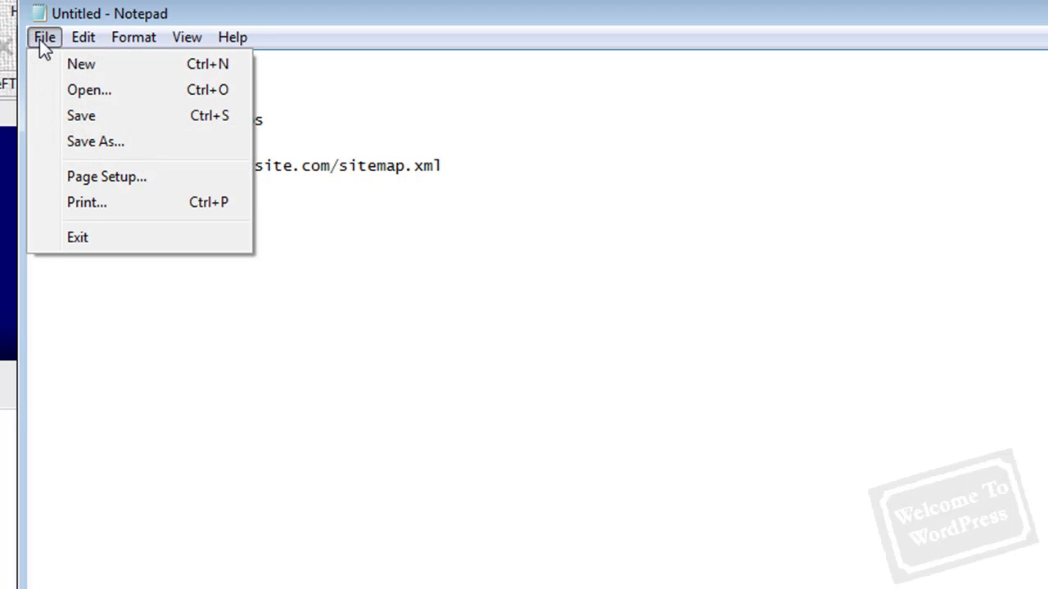
click(86, 145)
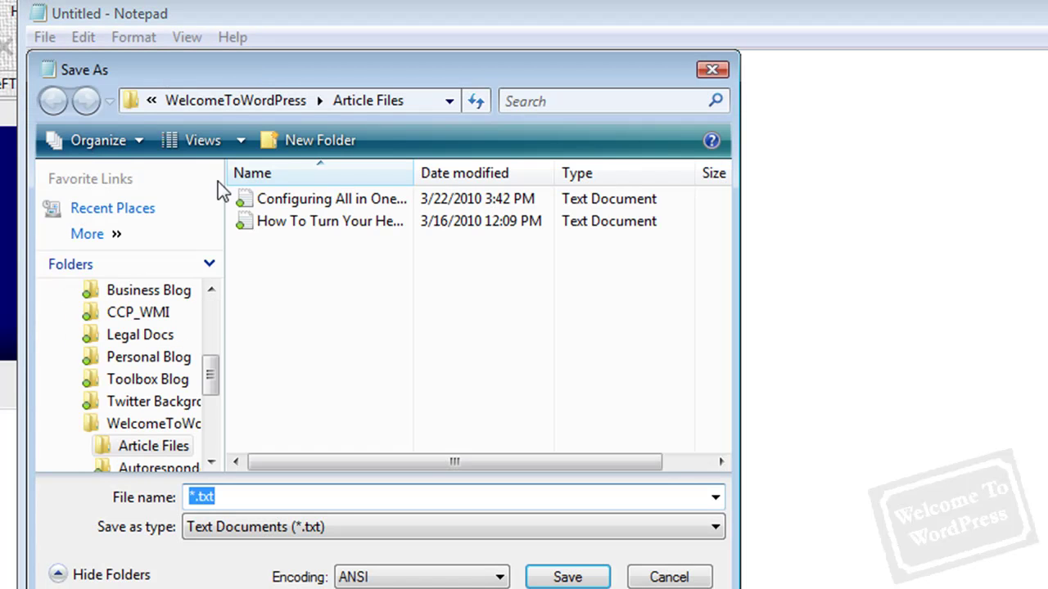
drag(214, 381, 213, 318)
click(100, 293)
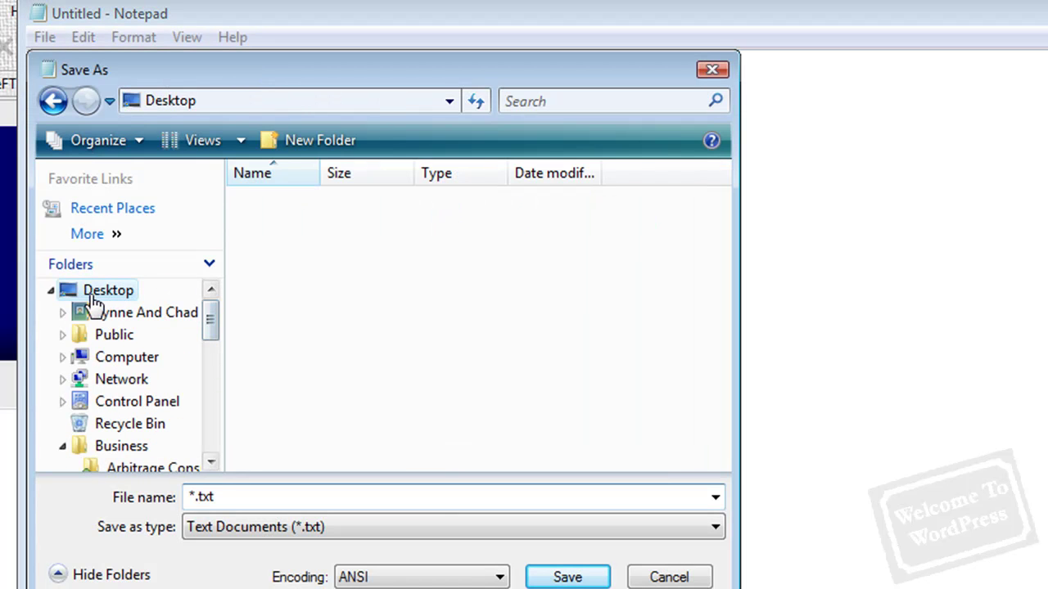
click(195, 499)
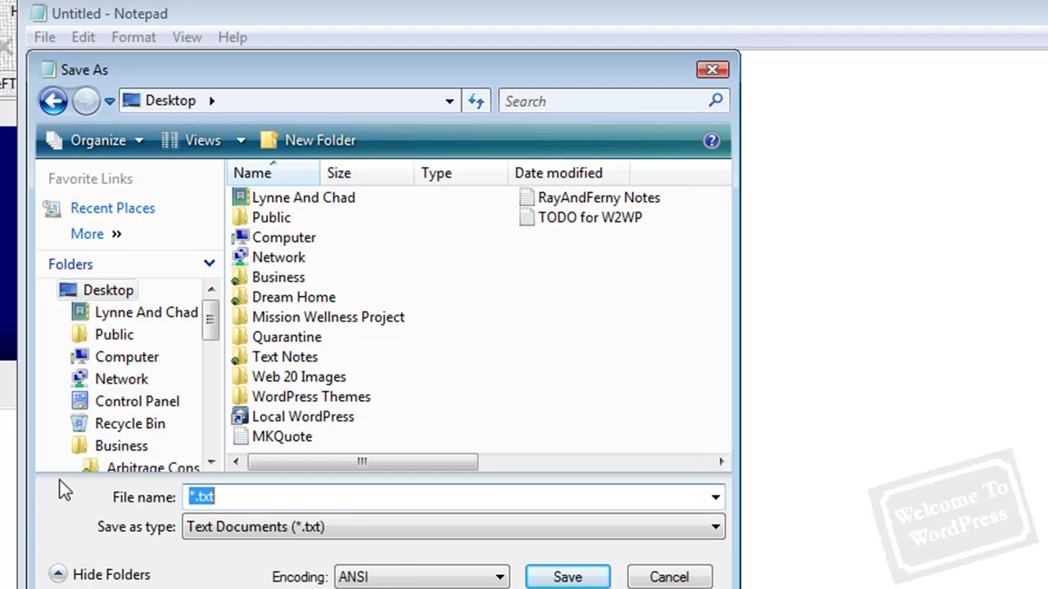
text(robots.)
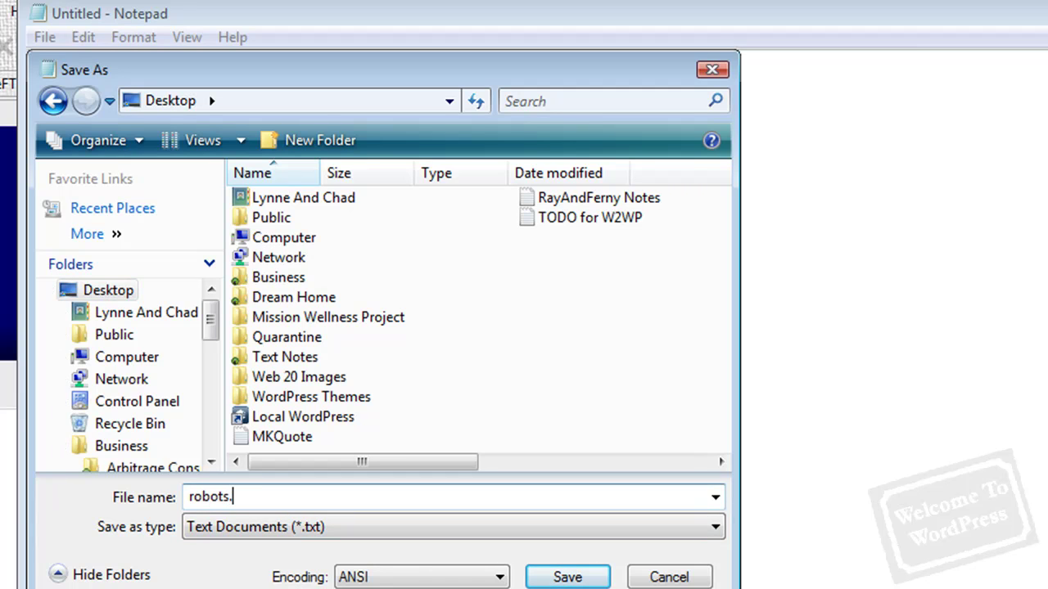
text(txt)
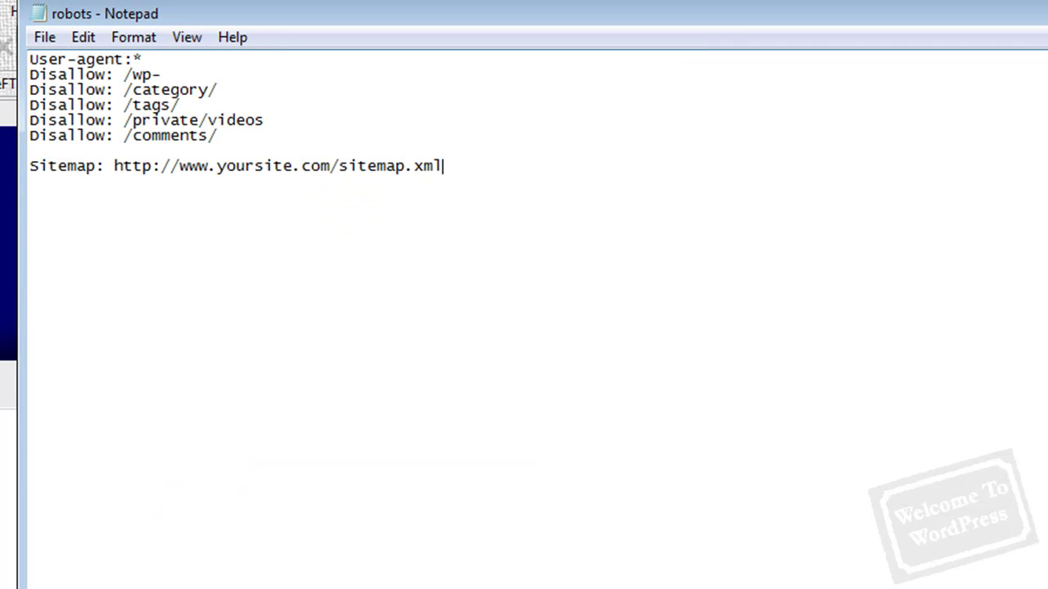
- Switch to FireFTP in Firefox and open the public_html folder on the server
key(alt+Tab)
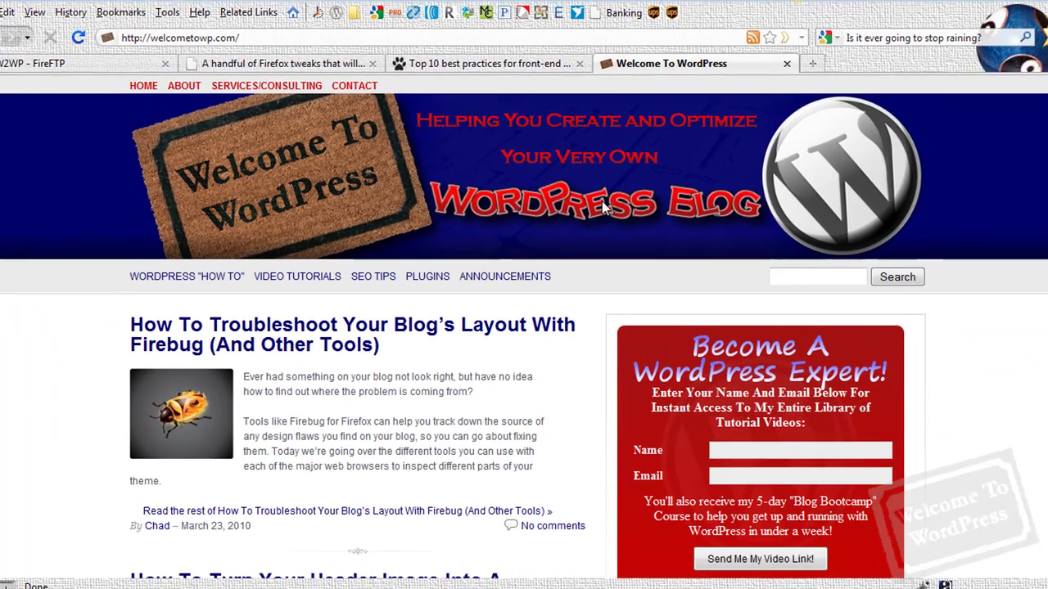
click(62, 64)
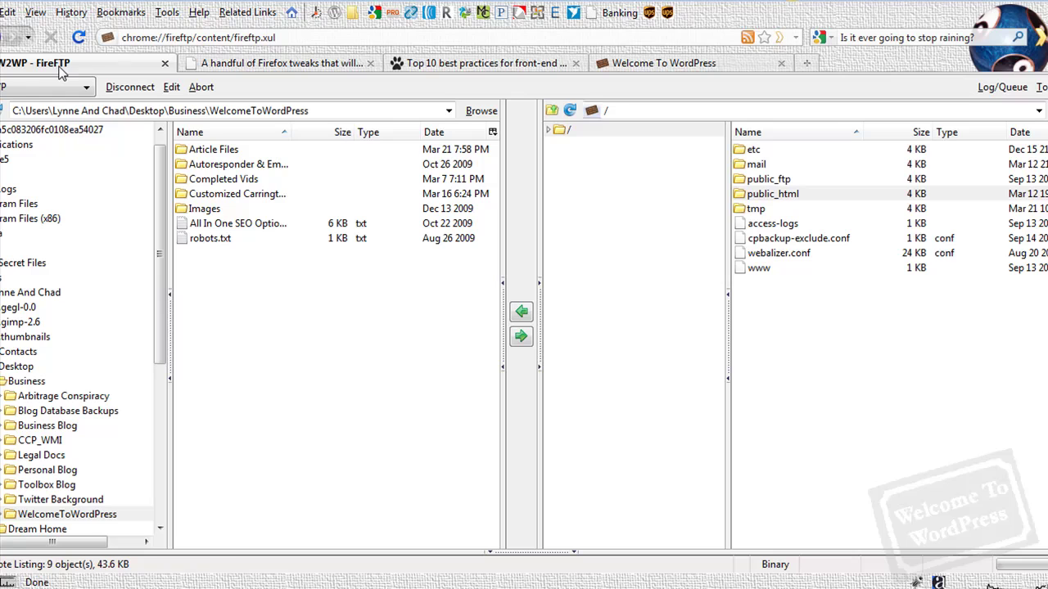
click(204, 258)
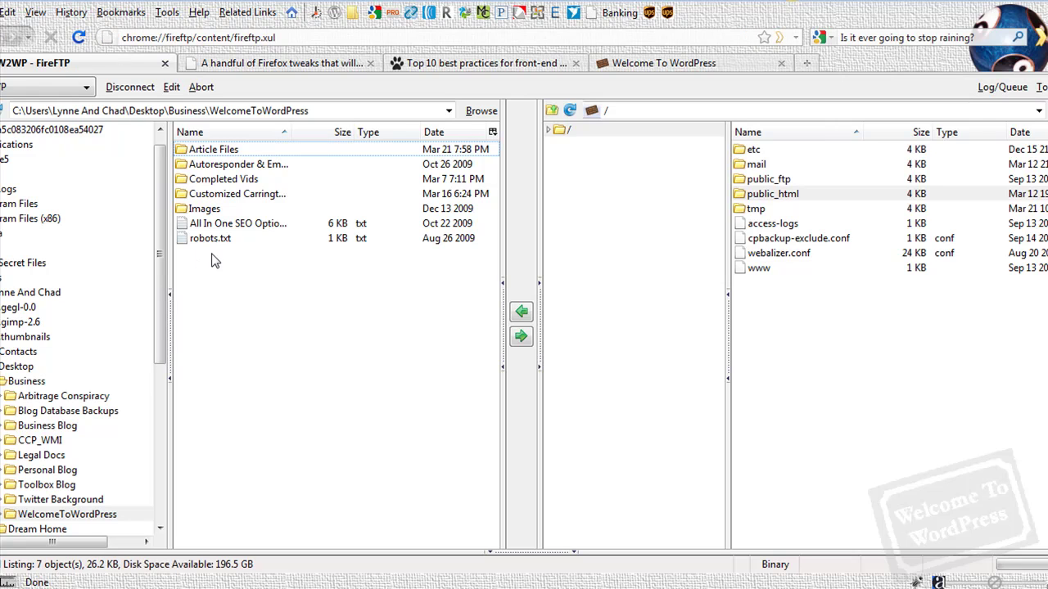
click(226, 239)
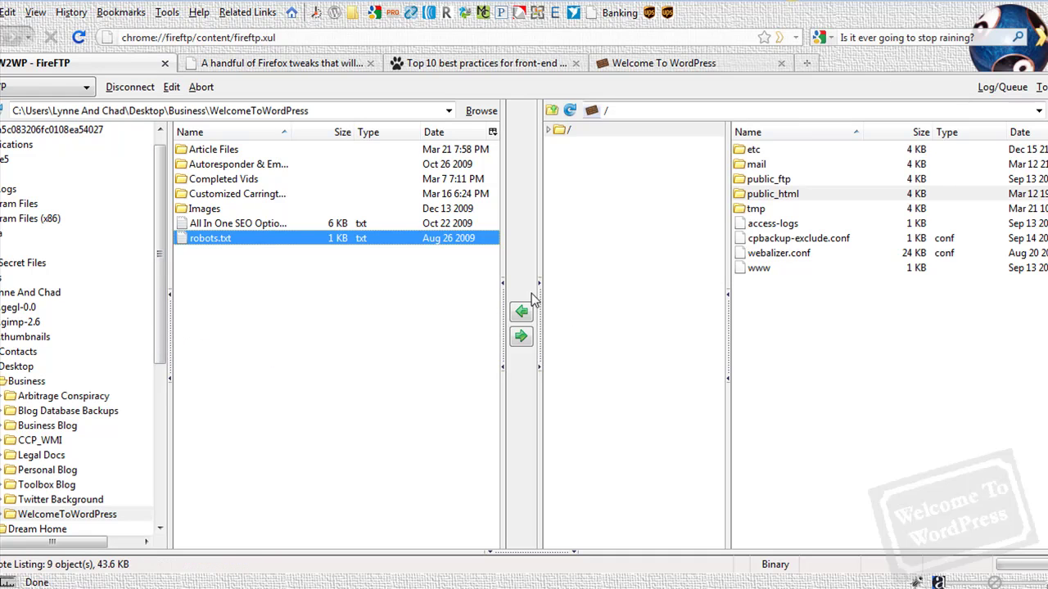
click(86, 87)
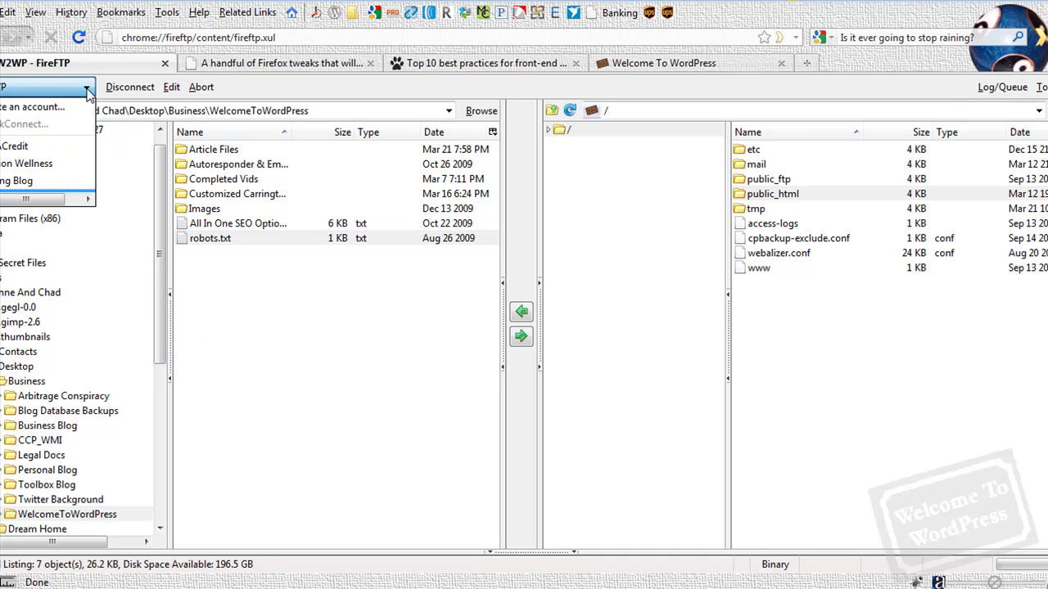
click(69, 97)
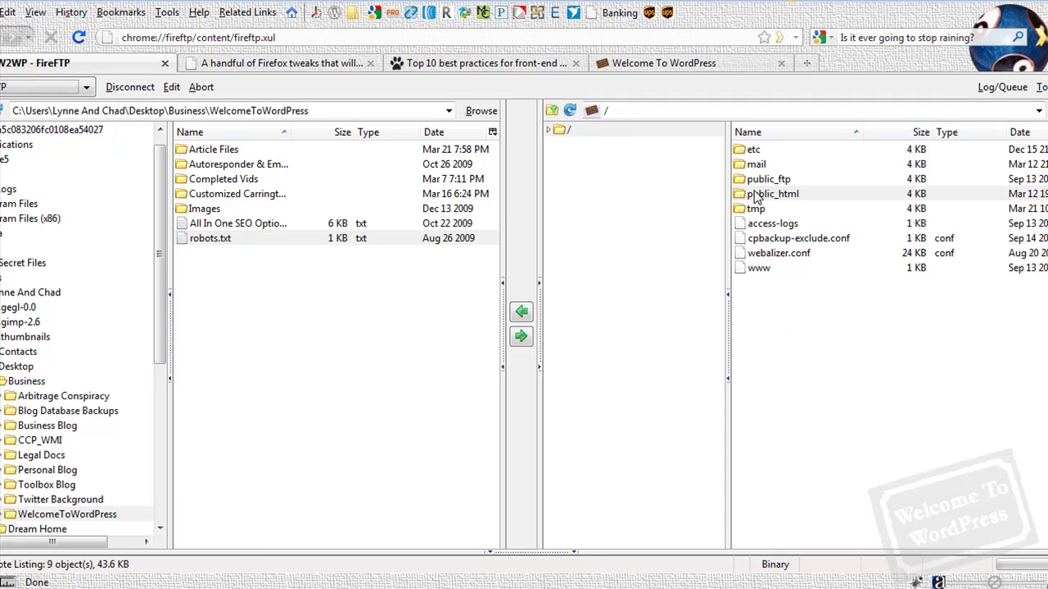
click(578, 131)
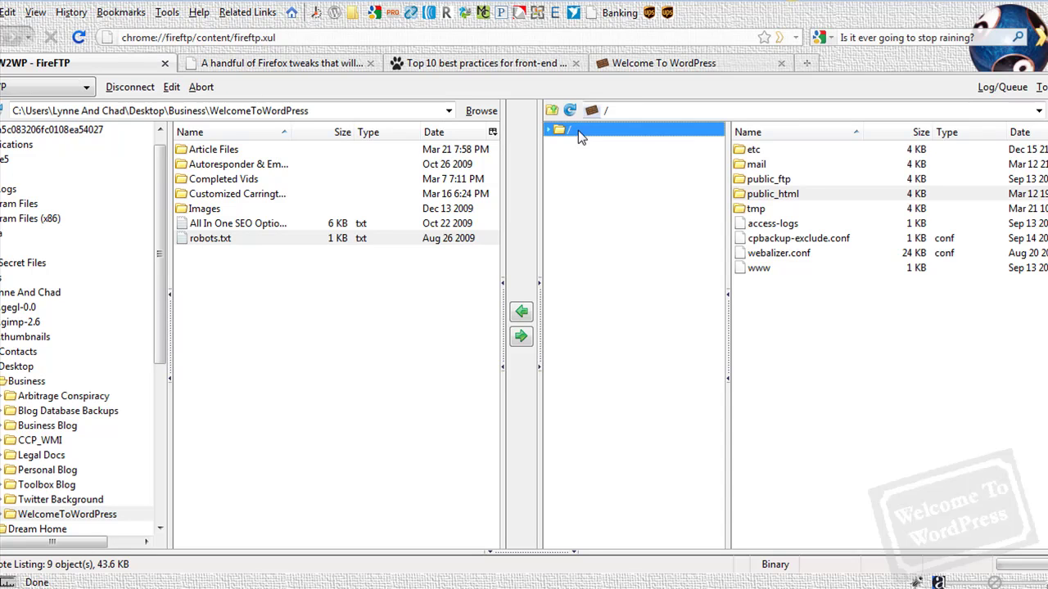
double_click(811, 194)
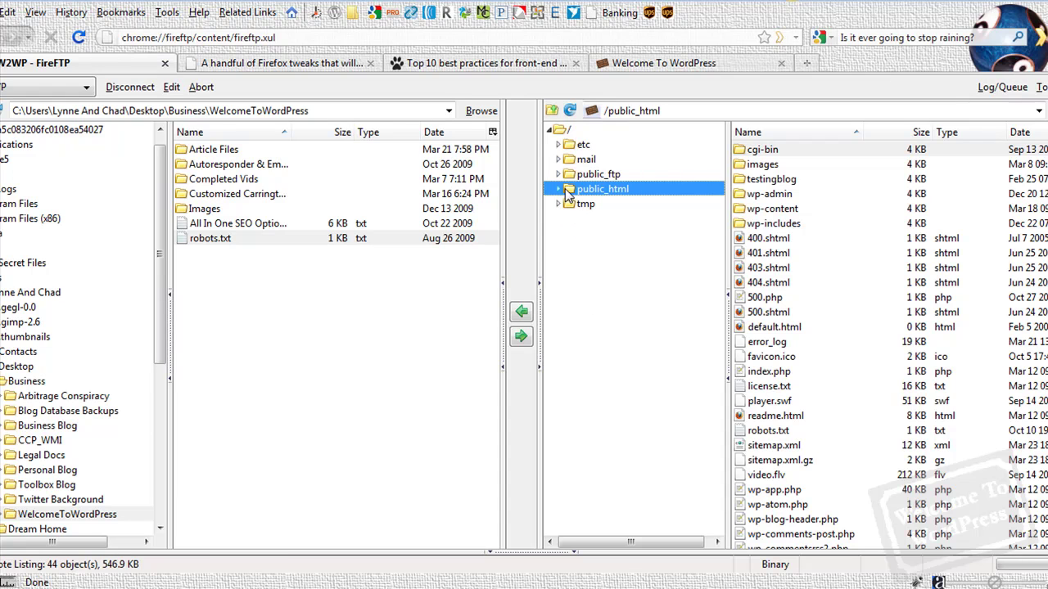
- Upload robots.txt from the local WelcomeToWordPress folder to public_html, overwriting the existing file, and return to the Welcome To WordPress page
click(209, 238)
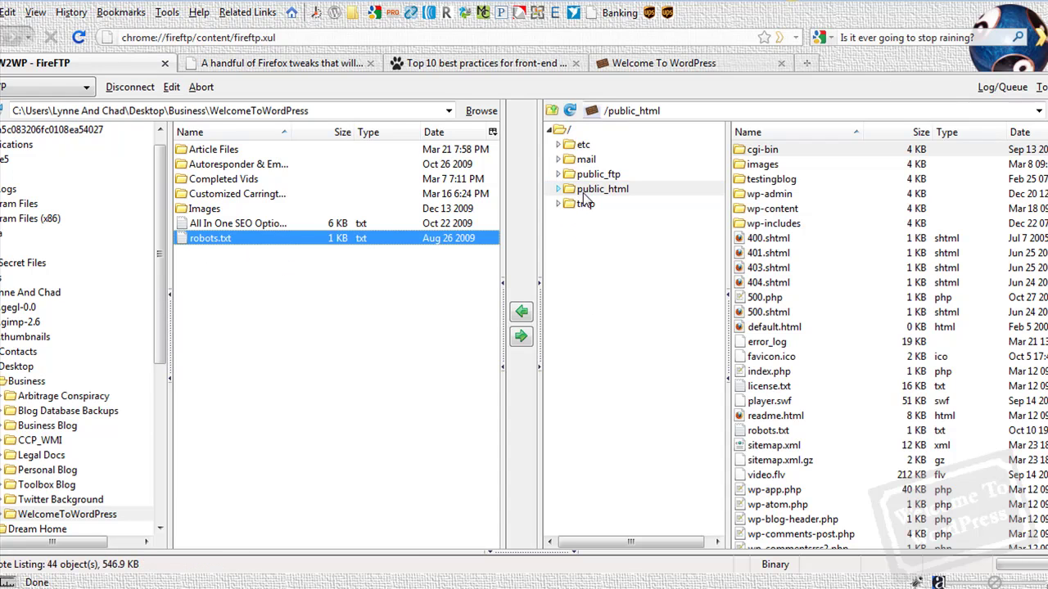
click(599, 189)
click(522, 341)
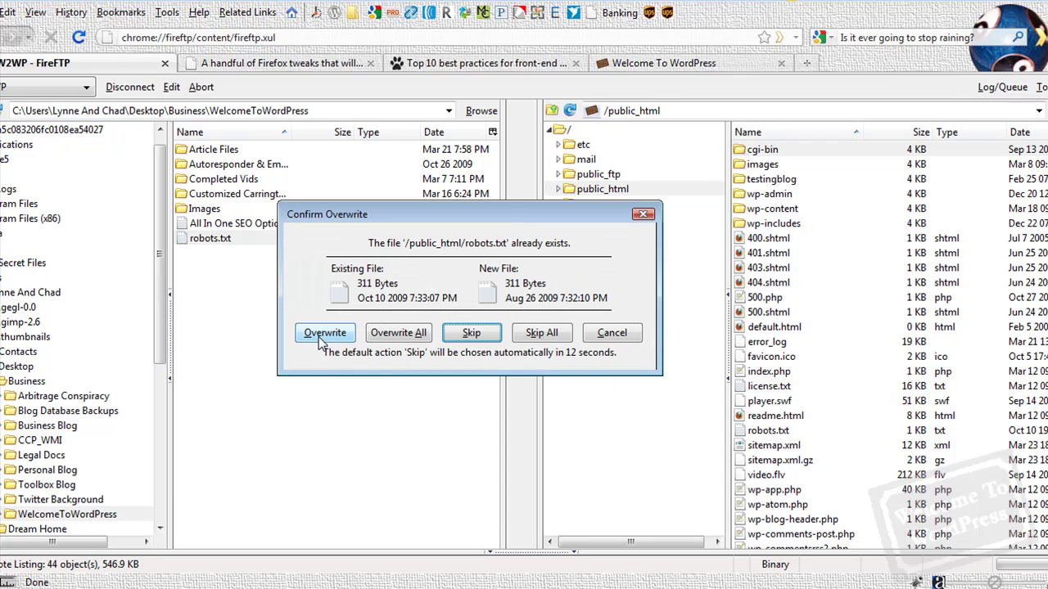
click(322, 340)
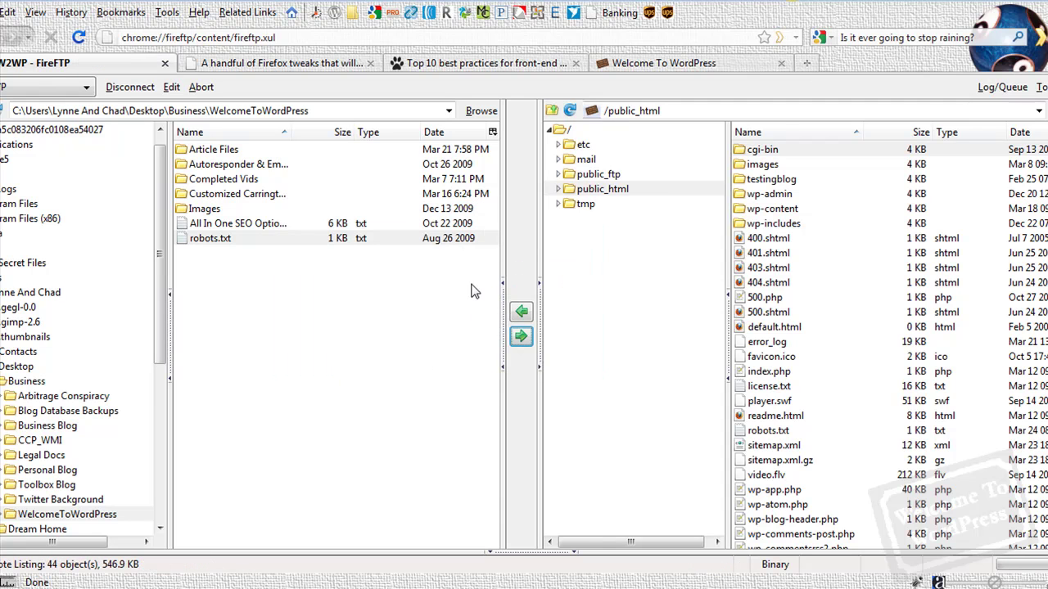
click(625, 66)
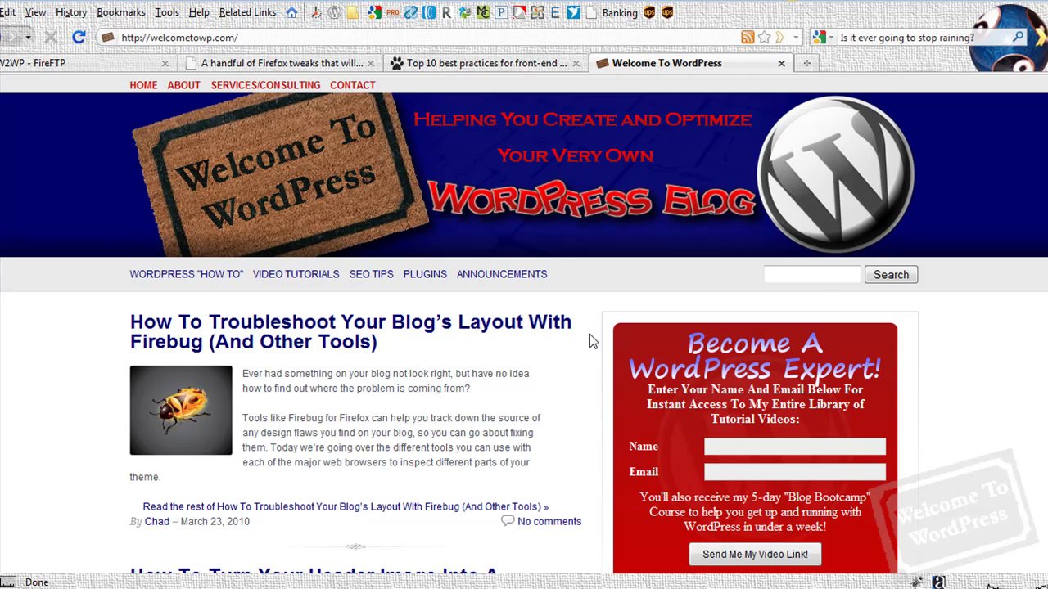